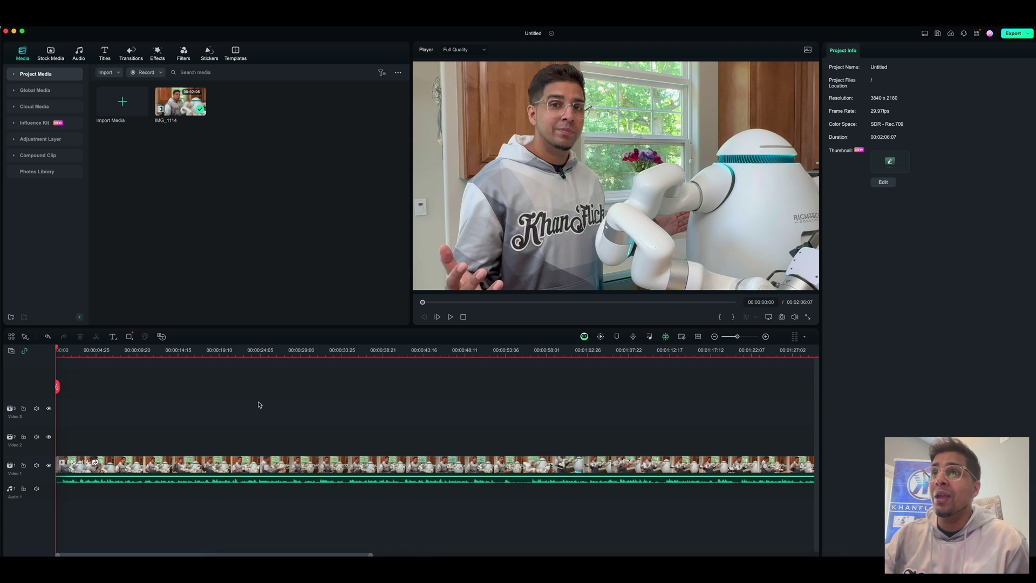
Preview the robot review clip to 00:00:08:07, then show the clip's Video properties
key("space")
key("XF86AudioRaiseVolume")
key("space")
left_click(338, 463)
left_click(839, 51)
Apply the Old Radio voice filter from Audio > Voice Changer and preview it
left_click(869, 52)
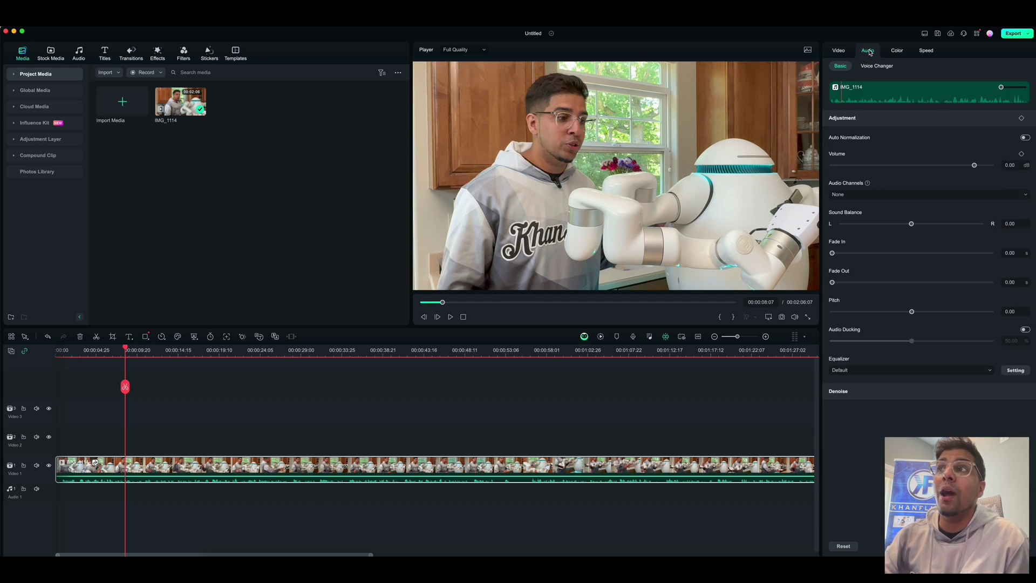
left_click(869, 67)
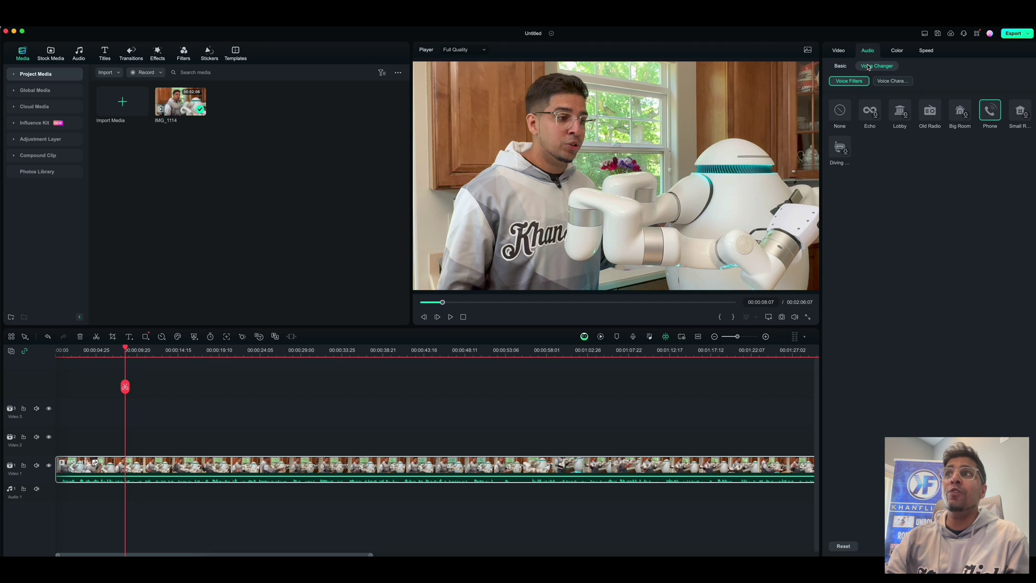
left_click(928, 120)
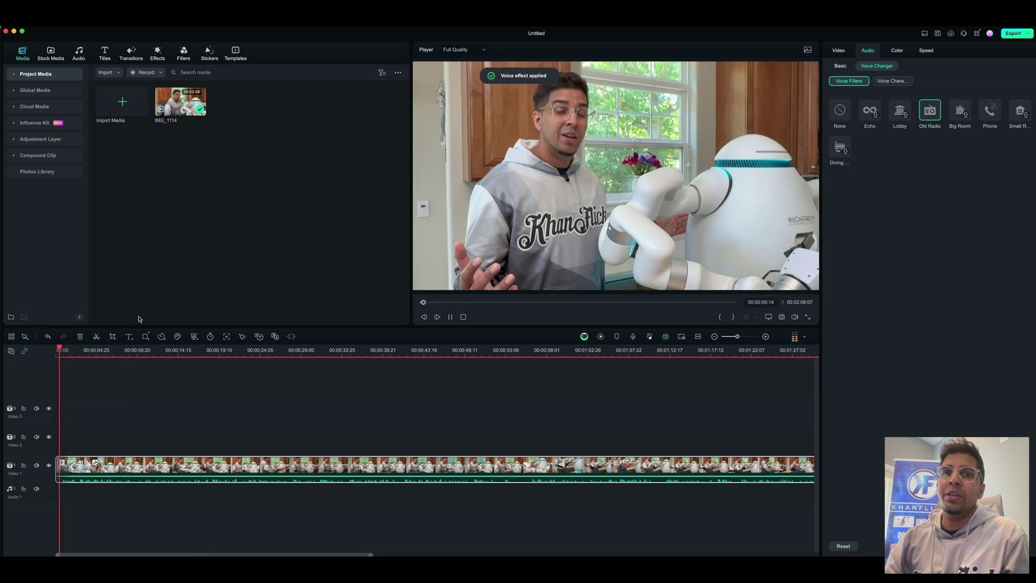
key("space")
Try the Male, Child, AI Robot and Traditional voice characters, then return to Voice Filters
left_click(899, 82)
left_click(908, 116)
left_click(929, 111)
left_click(964, 112)
left_click(994, 115)
key("space")
left_click(846, 82)
key("space")
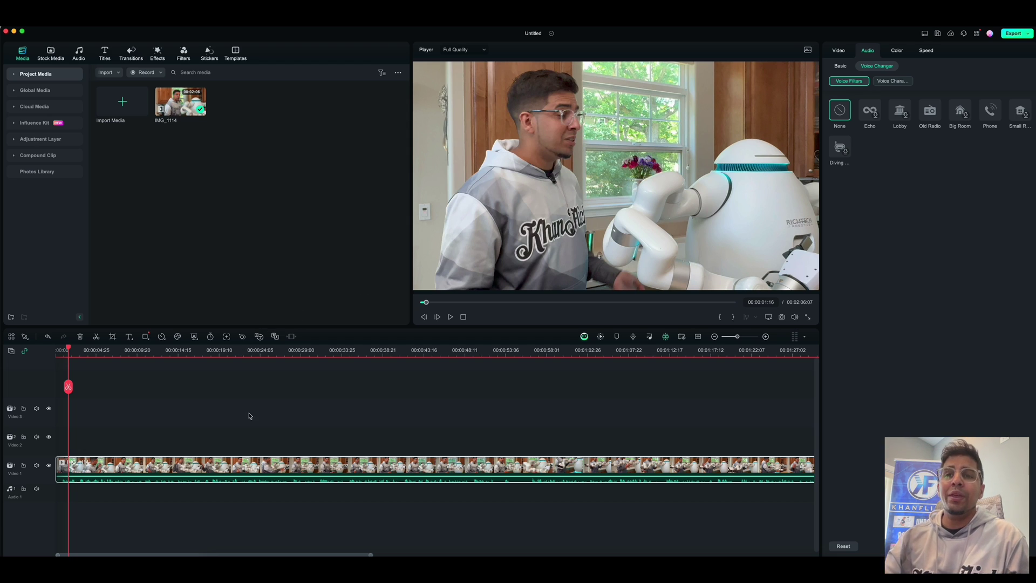
Run Speech-to-Text on the clip with the default settings to generate subtitles
left_click(259, 337)
left_click(579, 373)
Restyle the subtitles with the pink/cyan 'Your Text Here' word-highlight template and play them back
left_click(395, 189)
mouse_move(99, 389)
left_mouse_down()
mouse_move(189, 402)
mouse_move(116, 400)
left_mouse_up()
left_click(107, 443)
left_click(942, 202)
left_click(871, 204)
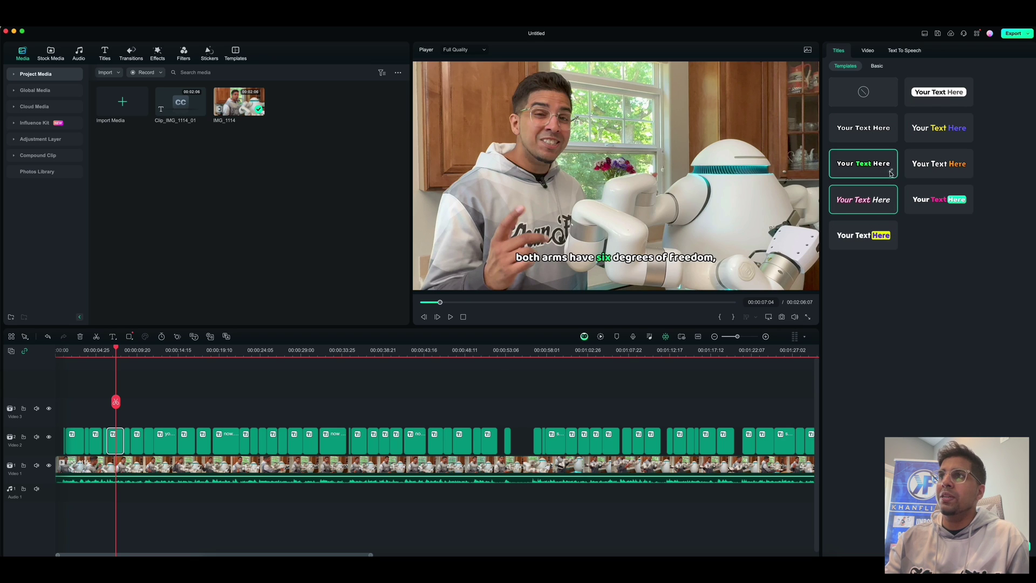
left_click(941, 202)
key("space")
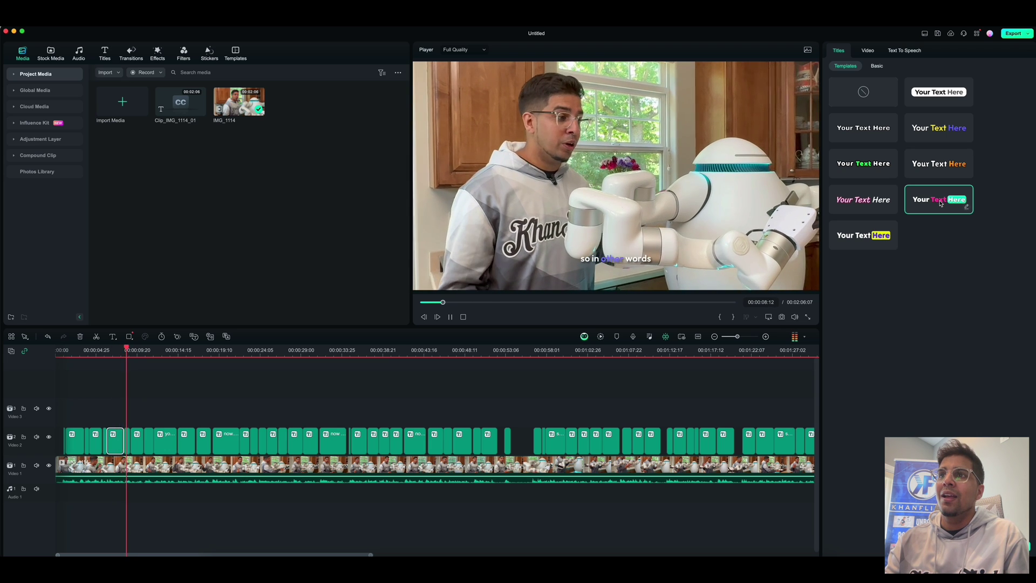
key("space")
Place the Audio Driven Pop Title on Video 3 at 00:00 and play it back
left_click(118, 423)
left_click_drag(152, 402, 57, 402)
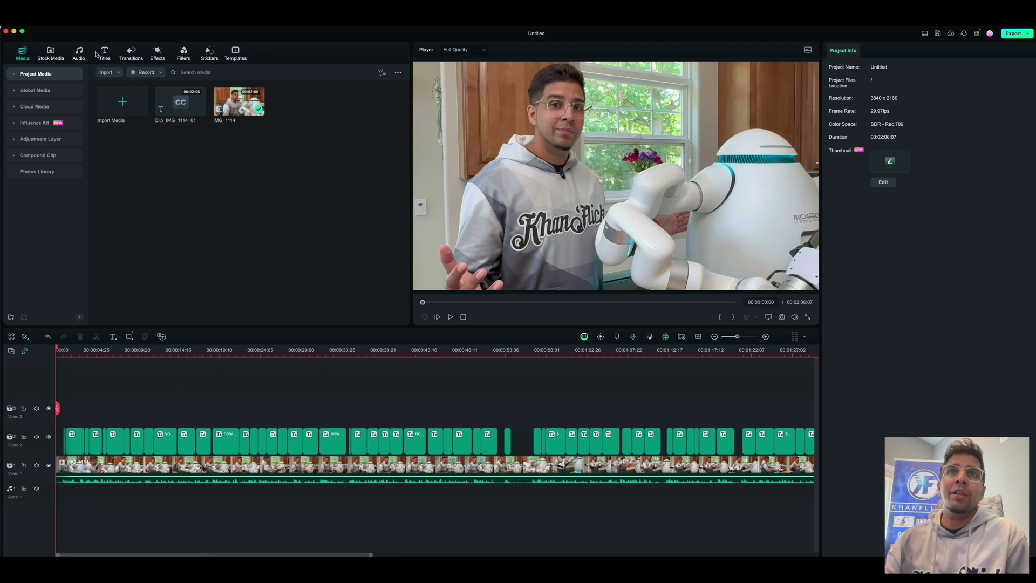
left_click(103, 54)
left_click_drag(131, 120, 53, 406)
left_click(601, 300)
left_click(539, 314)
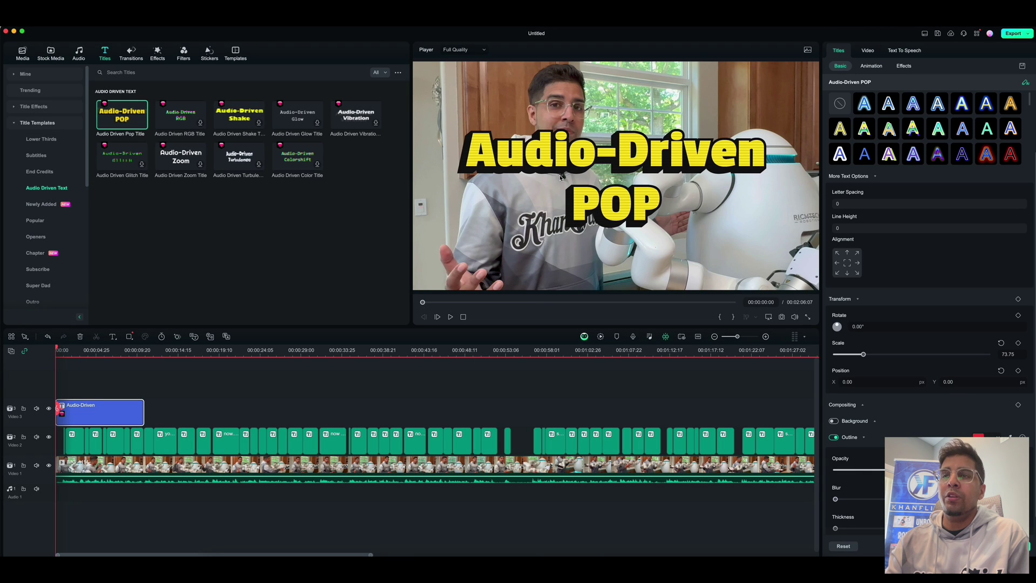
key("space")
key("space")
left_click(239, 114)
left_click(178, 116)
left_click(180, 157)
left_click(250, 393)
scroll(535, 459, "right", 15)
scroll(535, 460, "right", 4)
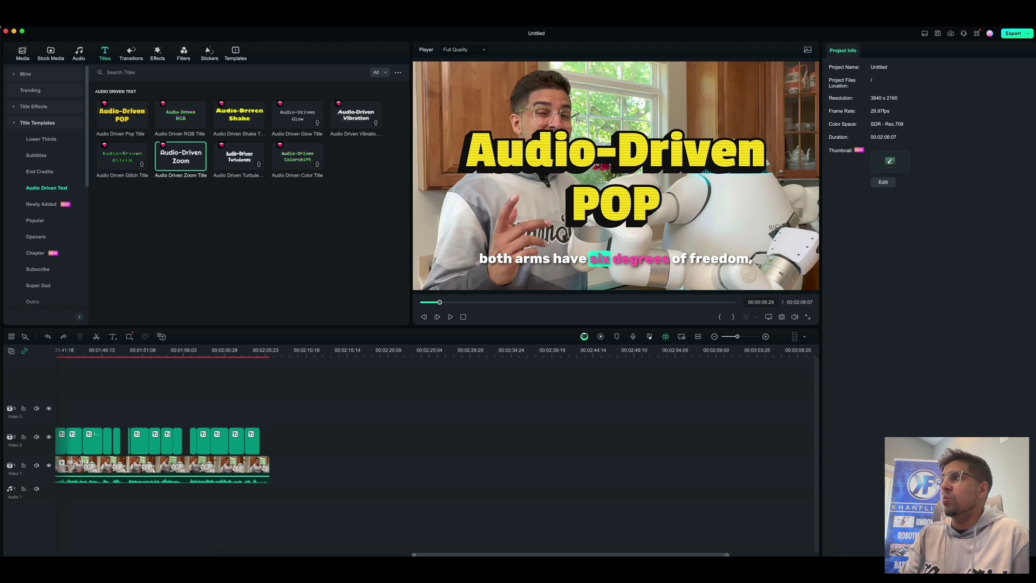